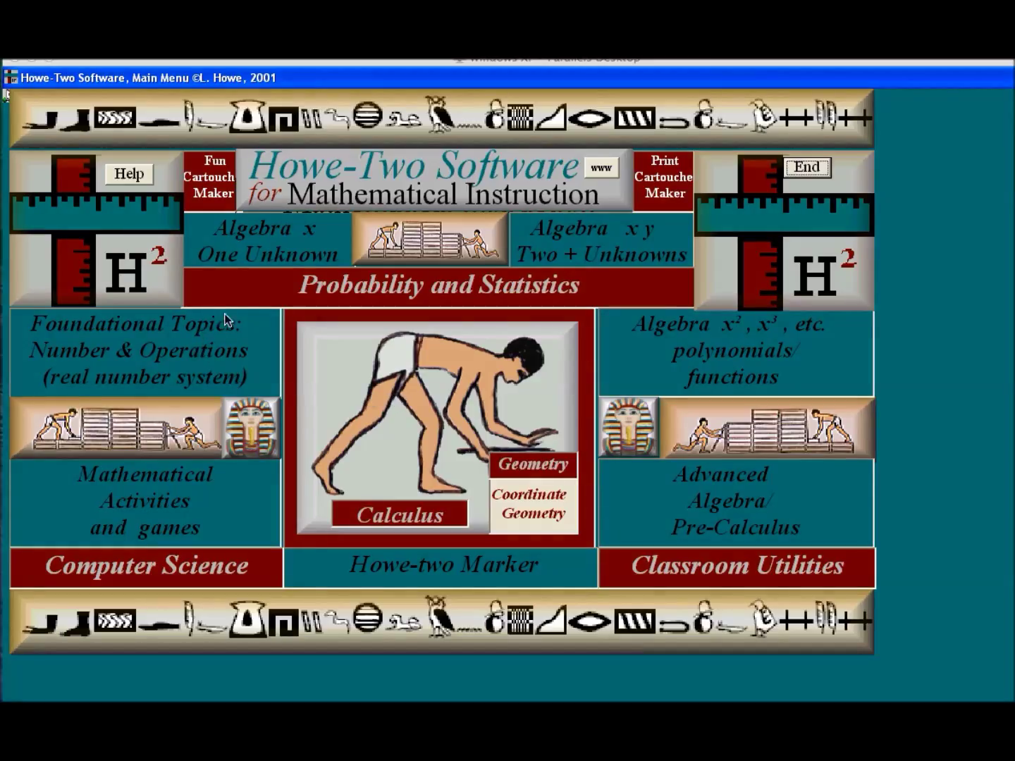
Step: Go to the Algebra: One Unknown topics and launch the ax+b=c linear equations quiz
click(285, 254)
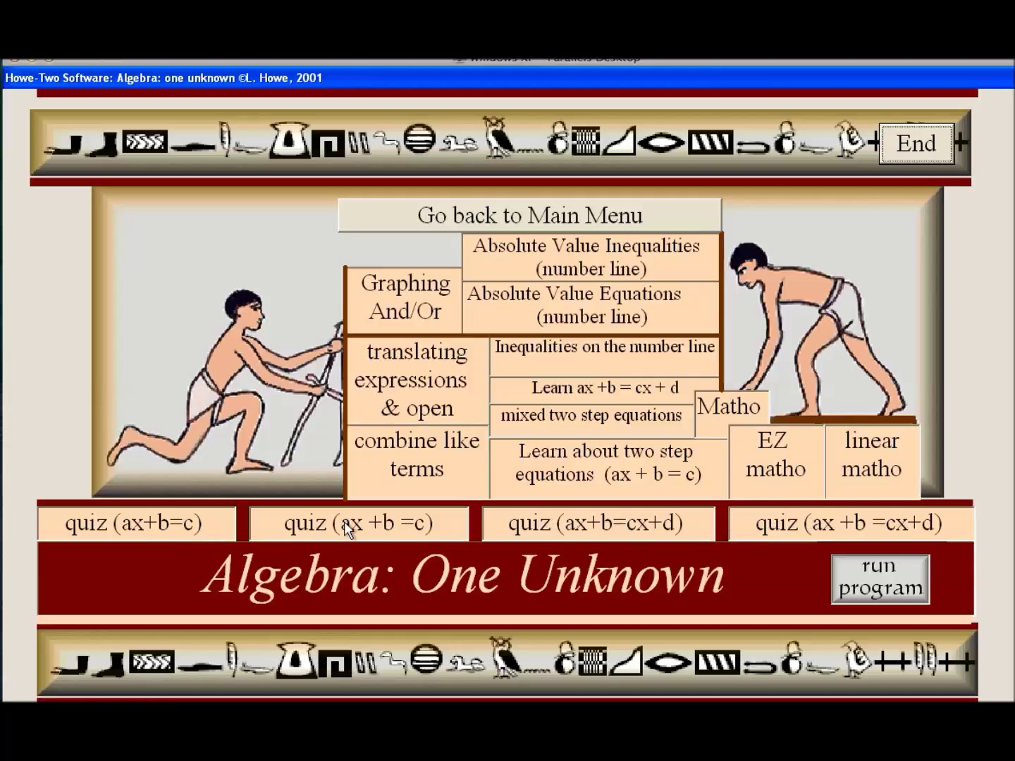
click(164, 530)
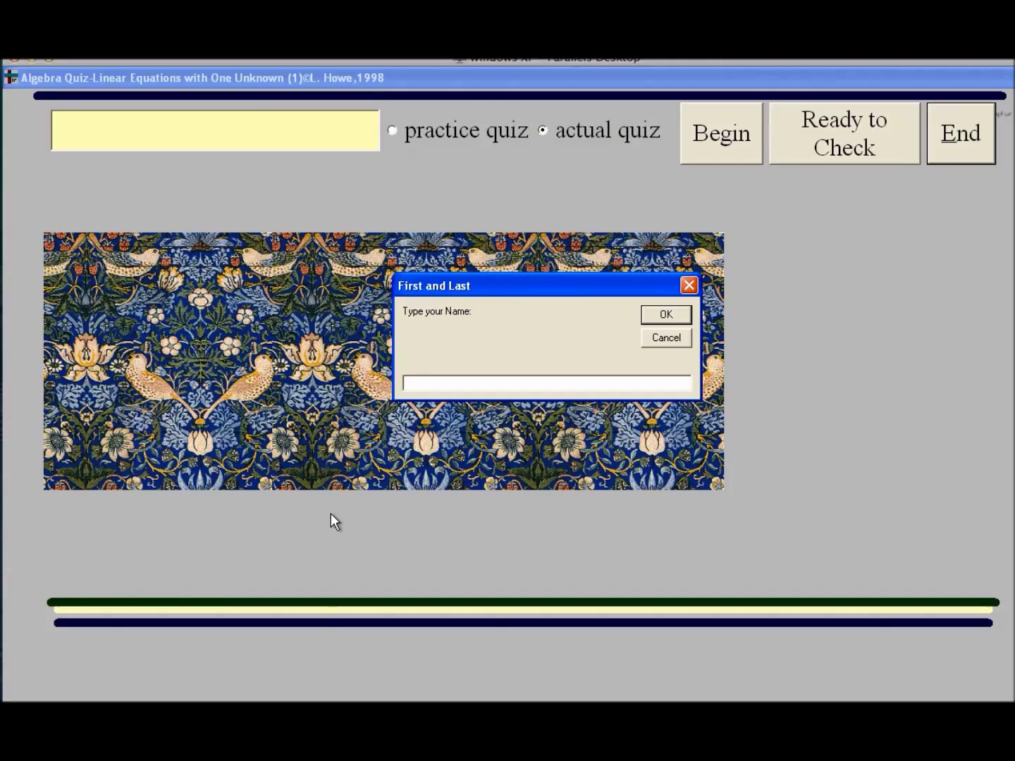
Step: Enter the student's first name and switch the quiz to practice mode
text(leslie)
key(Return)
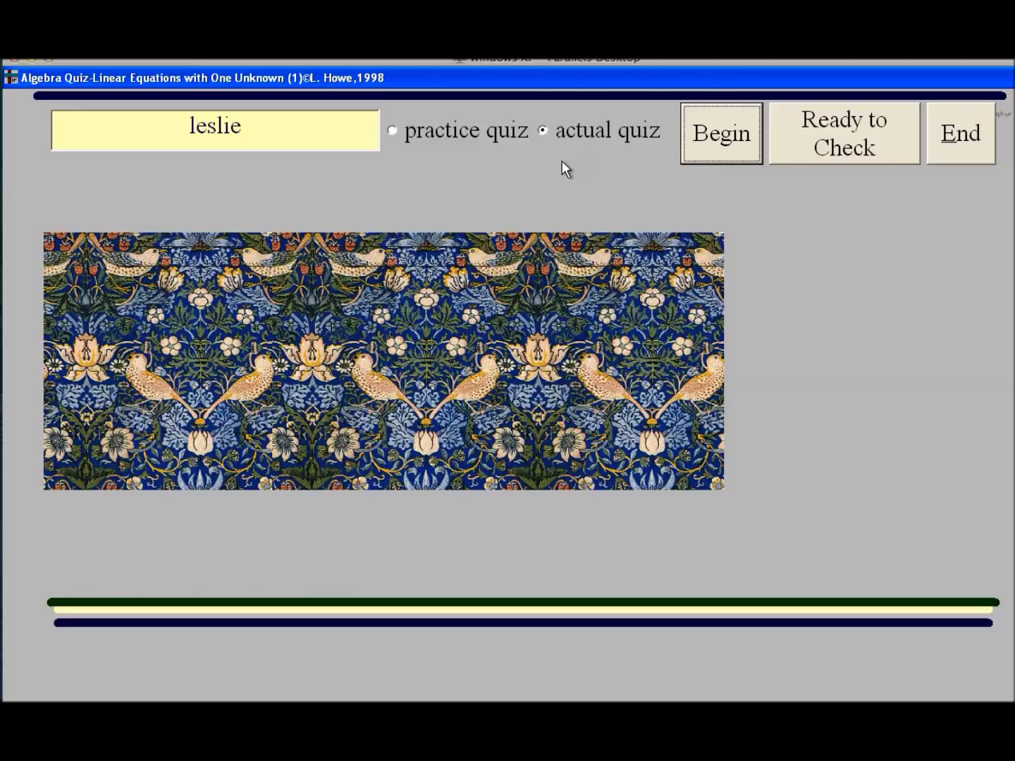
click(393, 131)
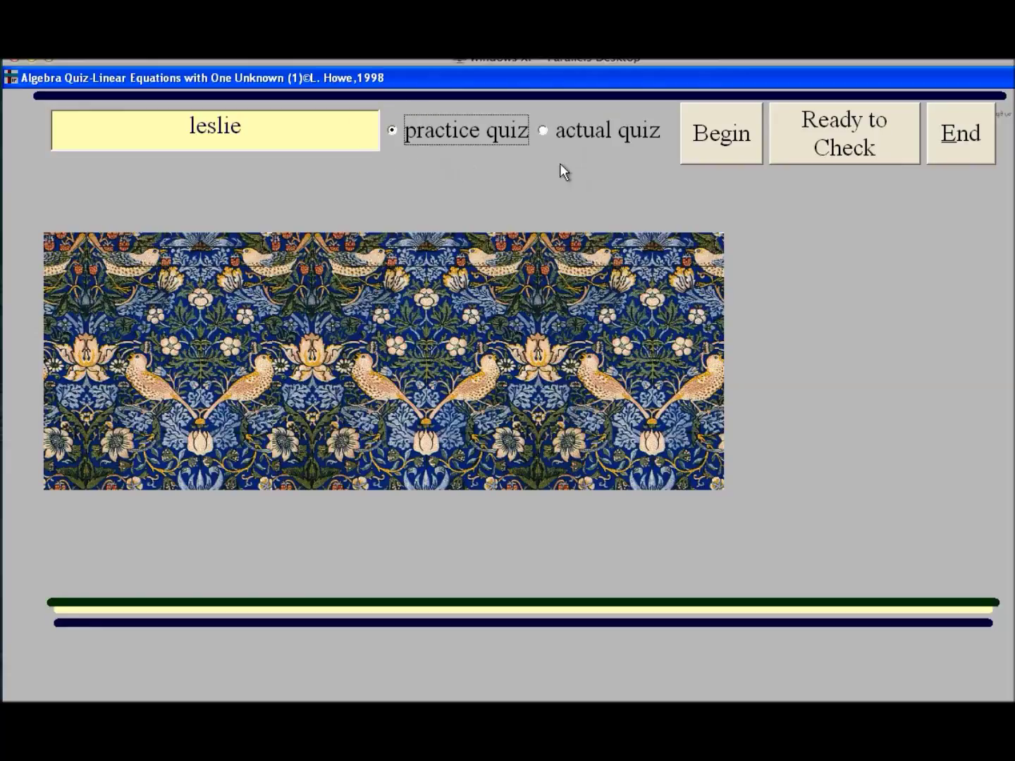
Step: Begin the quiz and answer problems 1–5 with 5, -10, 11, 4 and 4
click(721, 134)
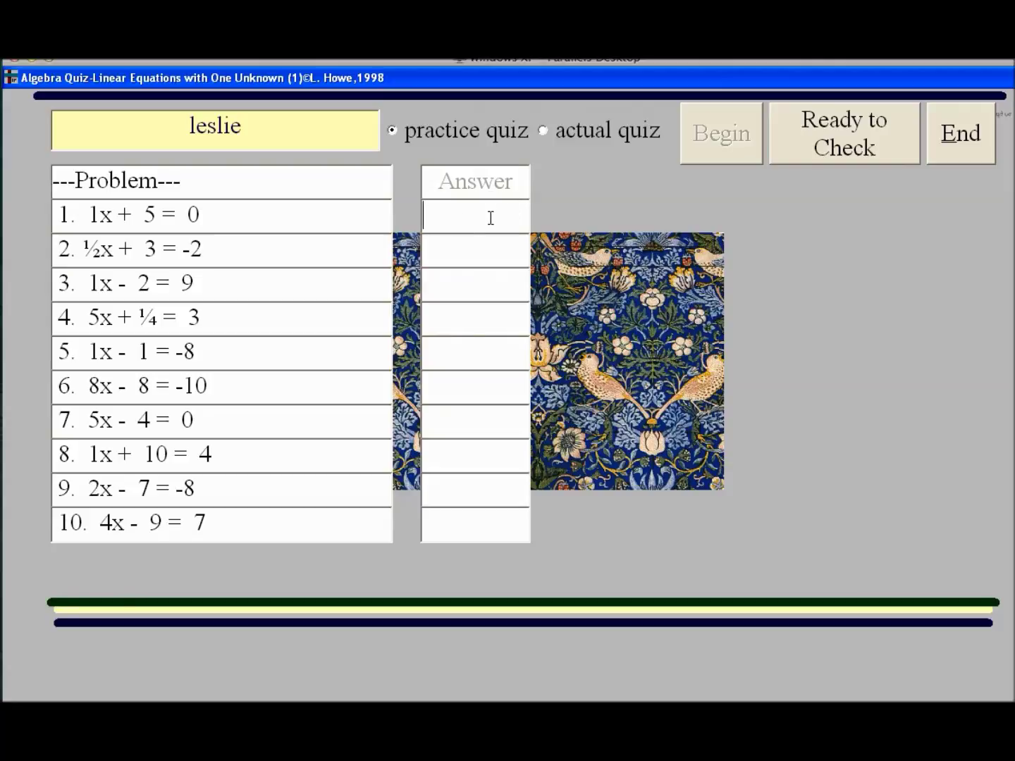
text(5)
click(469, 253)
text(-10)
click(482, 287)
text(11)
click(472, 324)
text(4)
click(466, 352)
text(4)
Step: Answer problems 6–10 with 4 each and submit the quiz for grading
click(457, 388)
text(4)
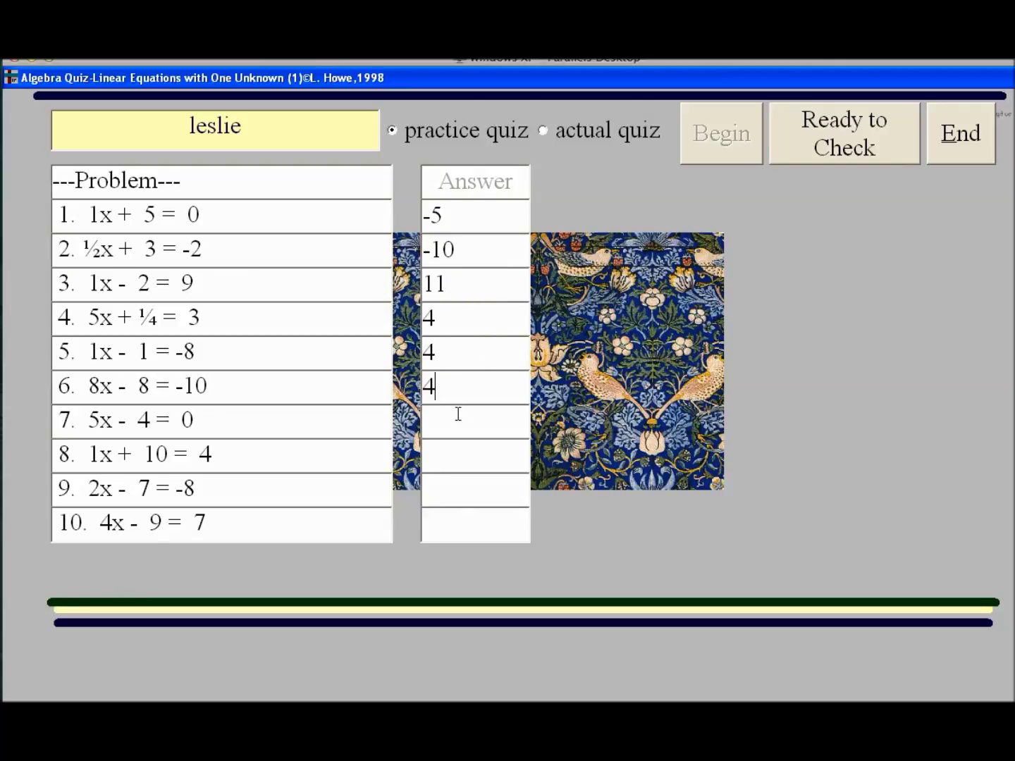
click(459, 415)
text(4)
click(453, 456)
text(4)
click(453, 487)
text(4)
click(454, 520)
text(4)
click(857, 144)
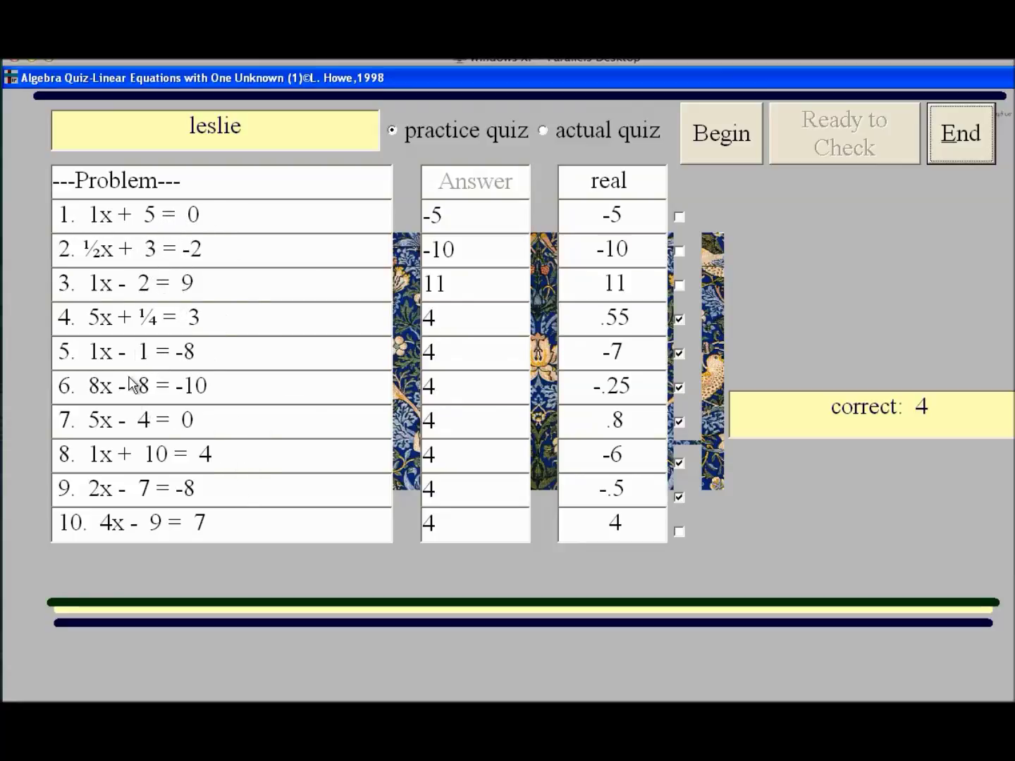
click(961, 162)
Step: Close the graded quiz, then start the ax+b=cx+d quiz under a placeholder student name
click(547, 492)
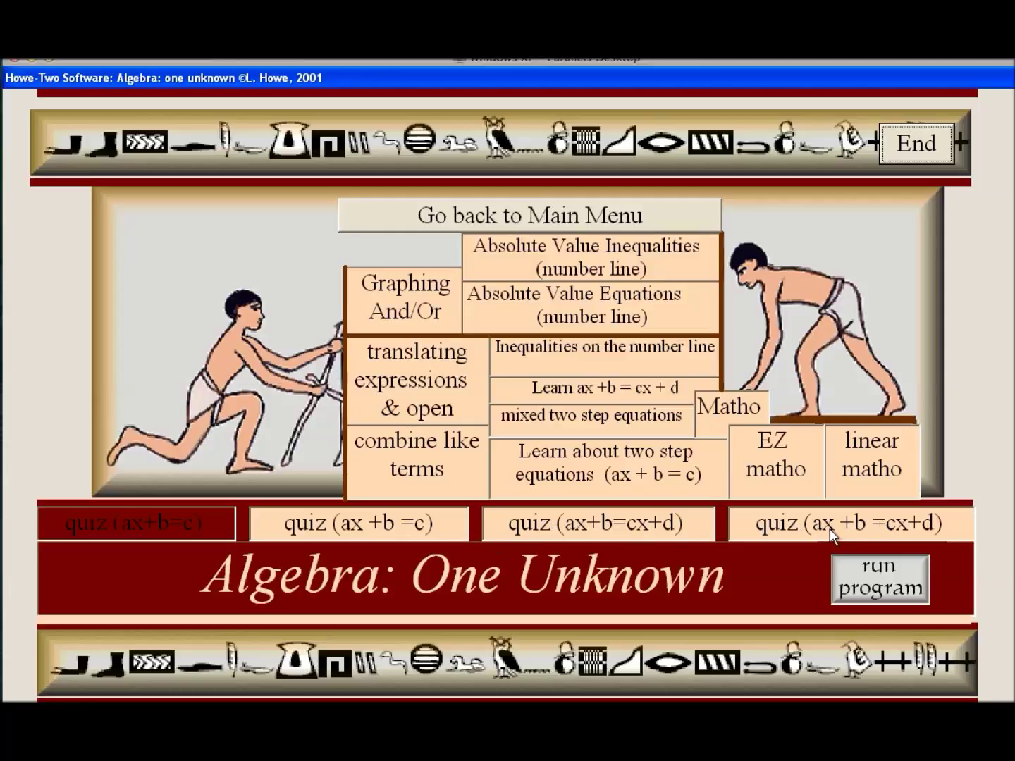
click(794, 531)
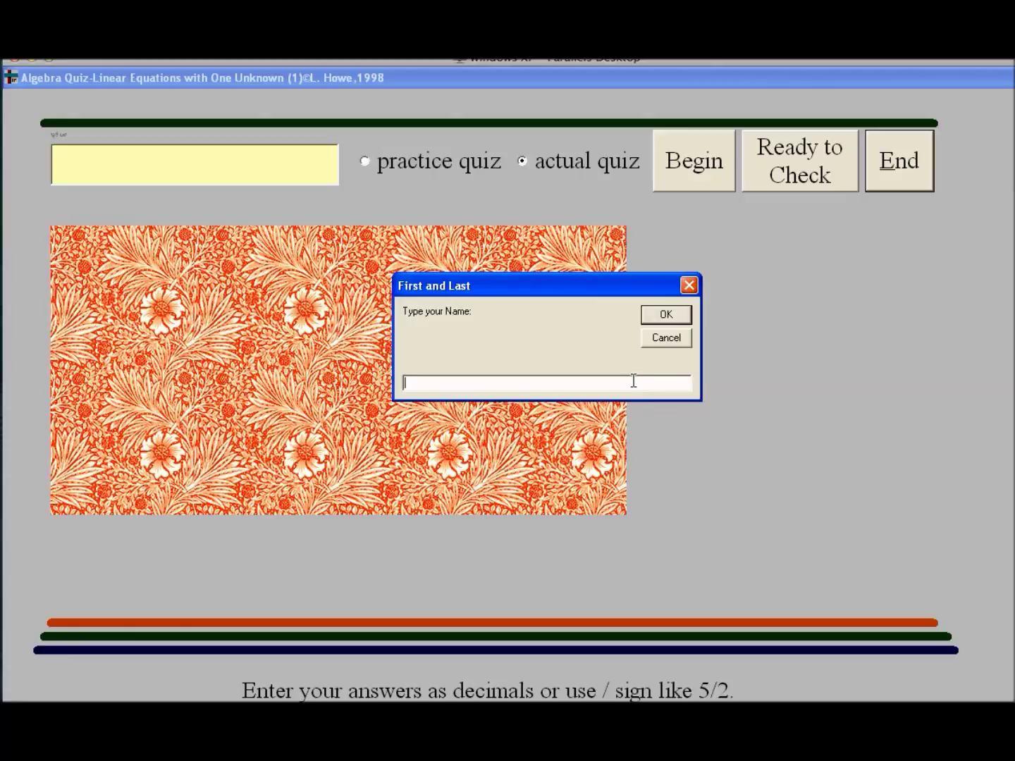
text(gdfgfdg)
click(656, 318)
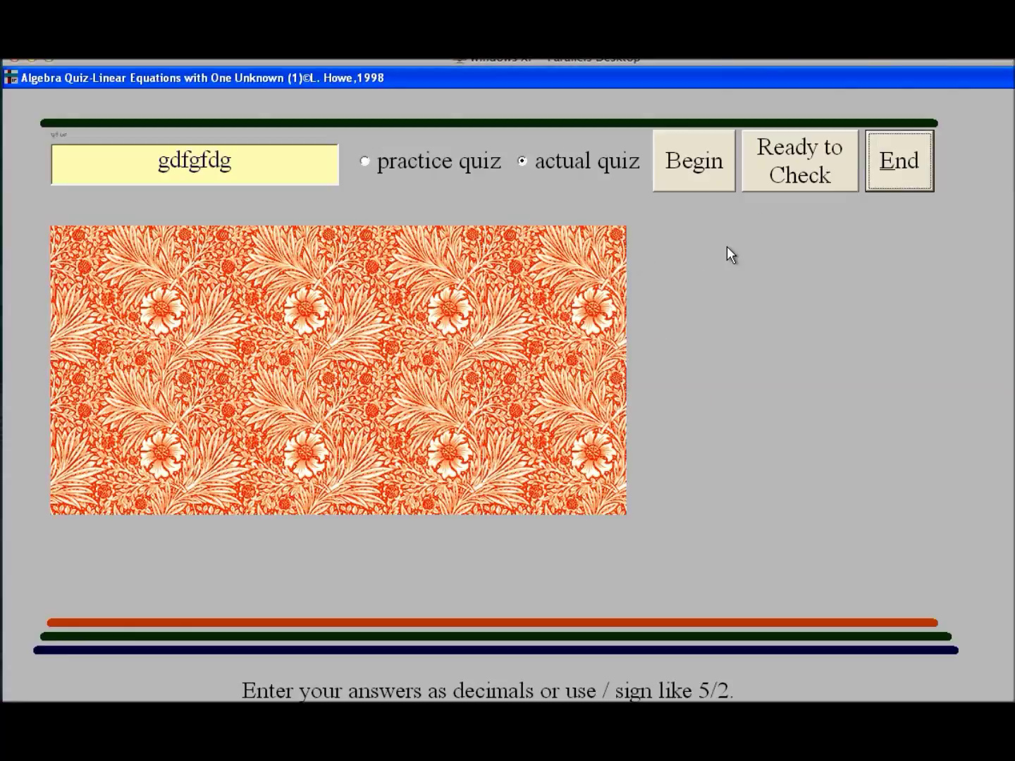
Step: Preview the ax+b=cx+d problems in practice mode, then close the quiz back to the menu
click(413, 169)
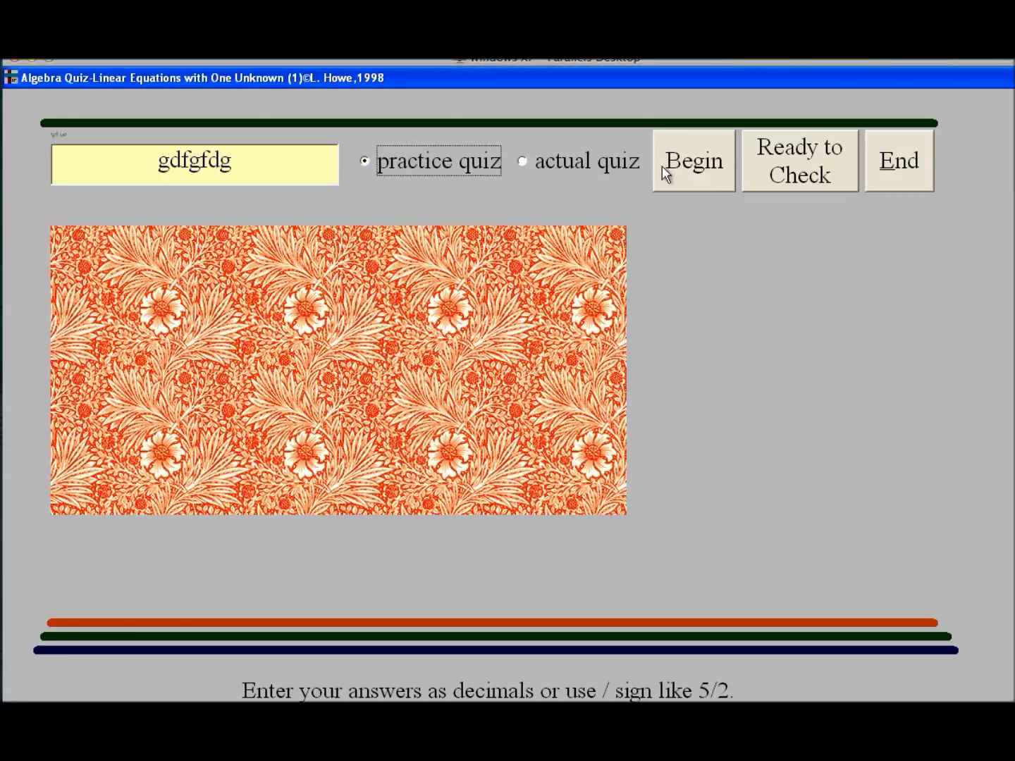
click(719, 169)
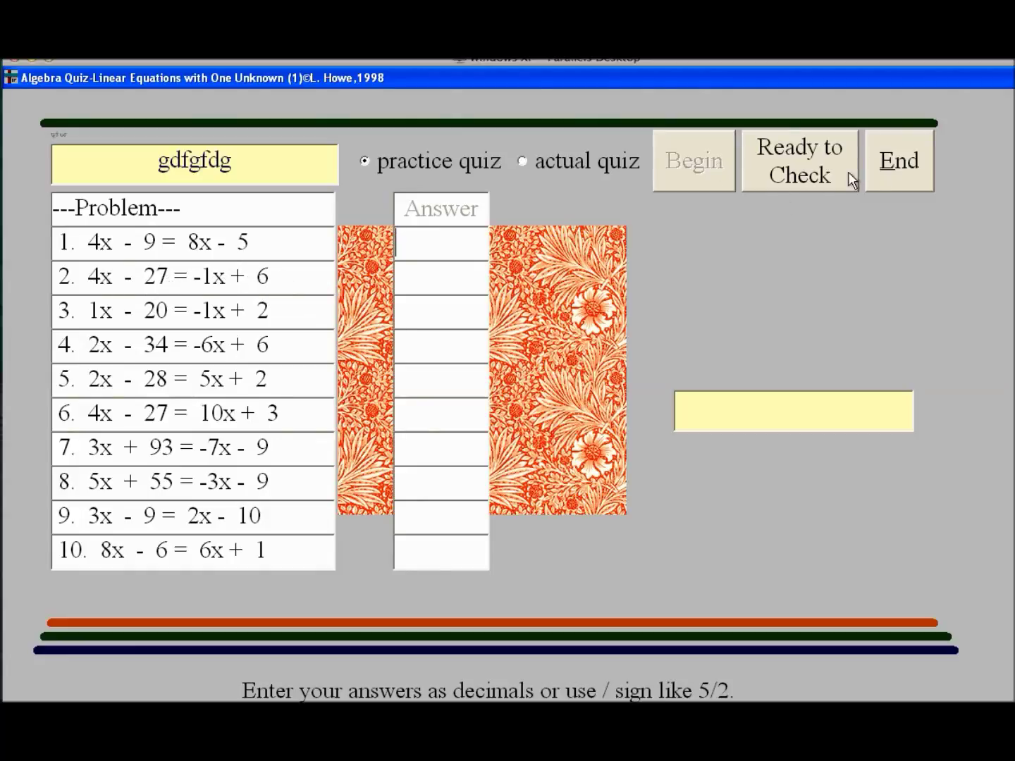
click(911, 170)
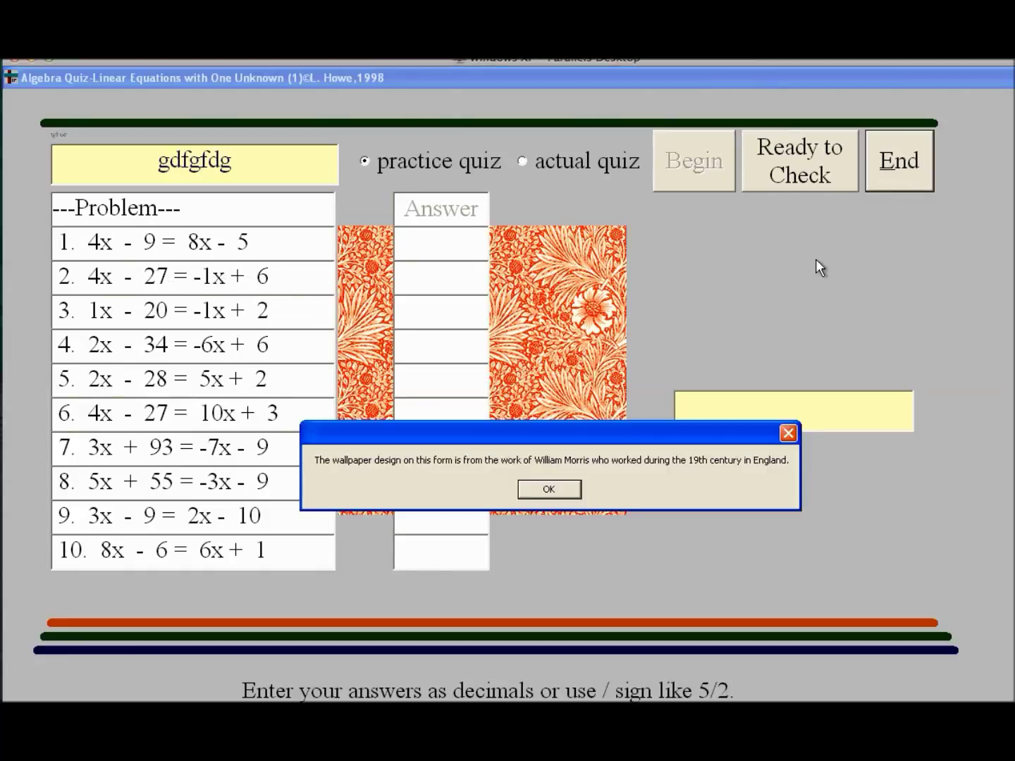
click(562, 489)
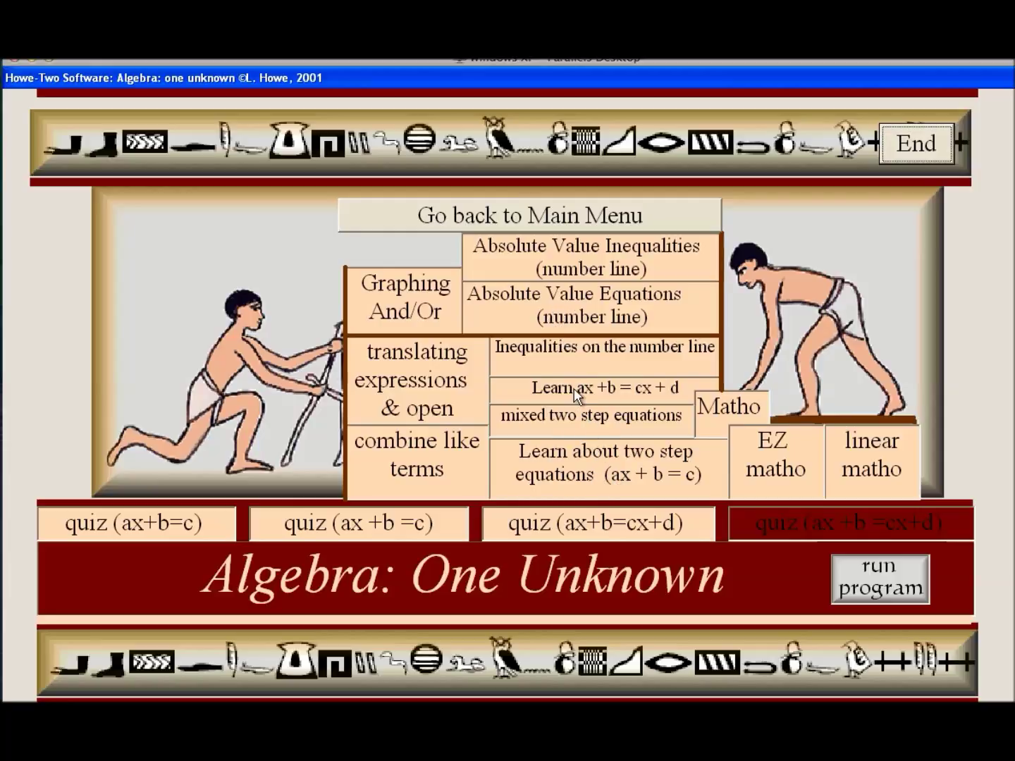
click(582, 481)
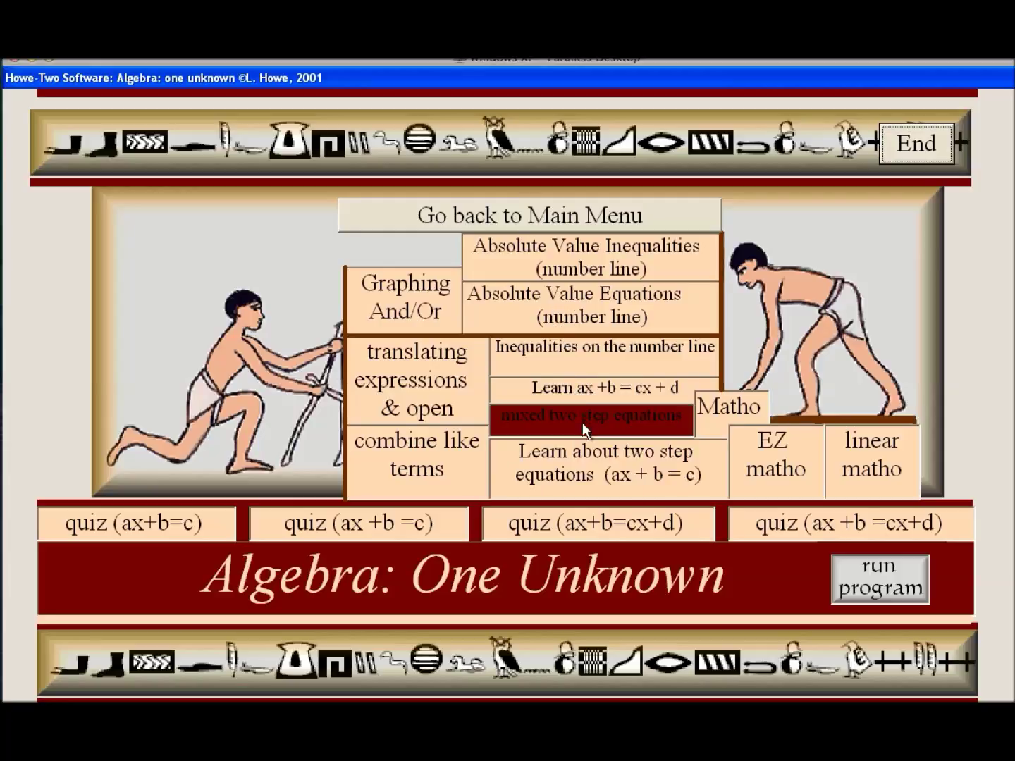
click(580, 388)
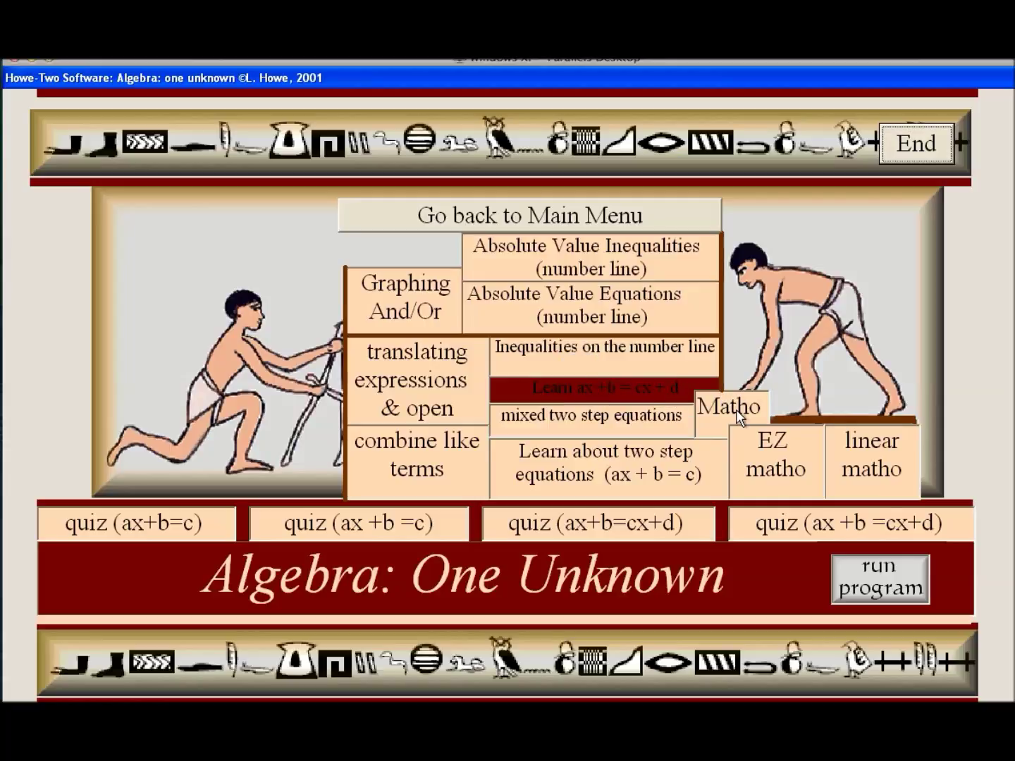